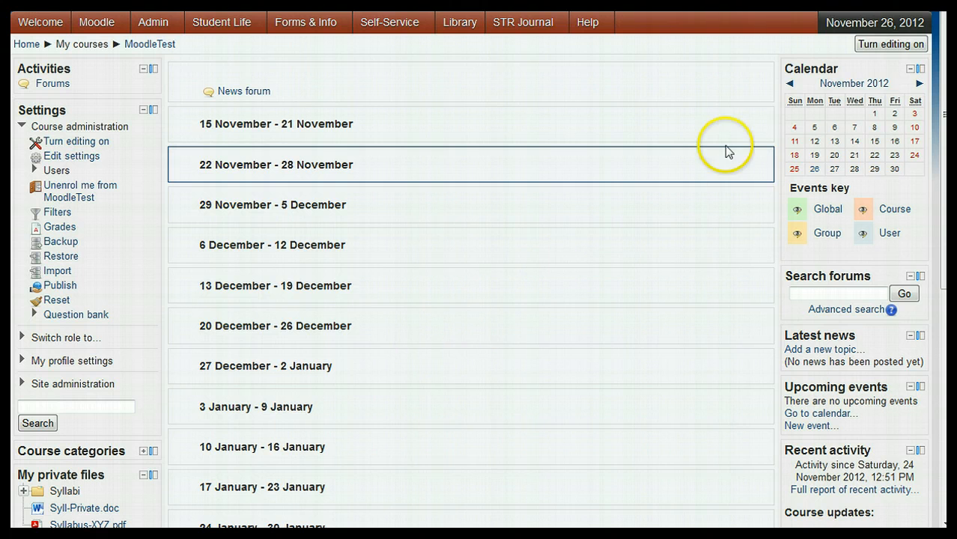
# Step: Turn on course editing and start a new File resource named "Test" in the 15 November - 21 November section
pyautogui.click(883, 46)
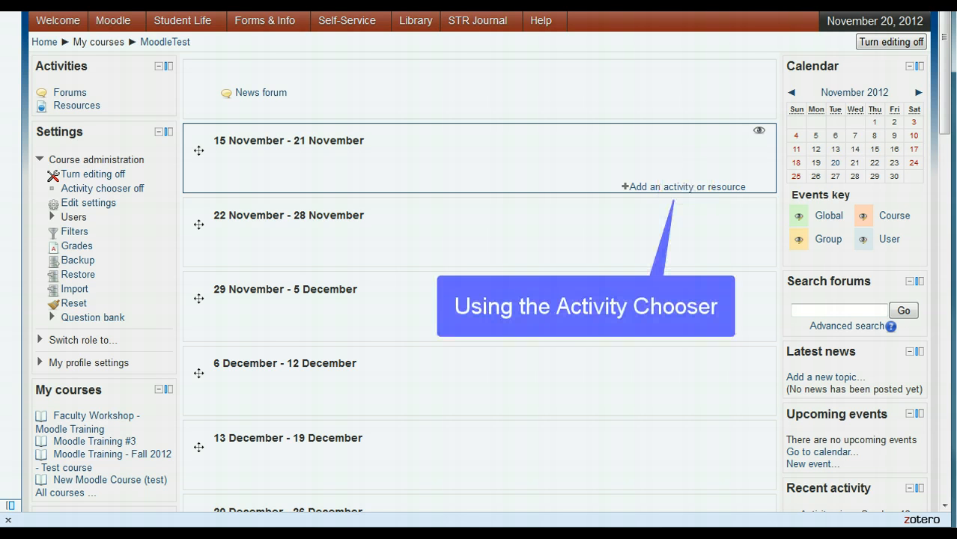
pyautogui.click(686, 186)
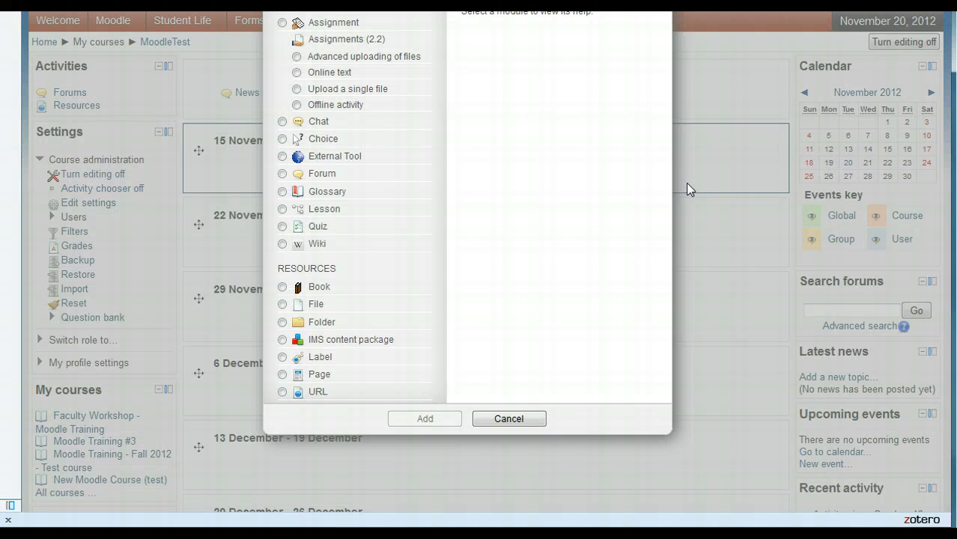
pyautogui.click(281, 304)
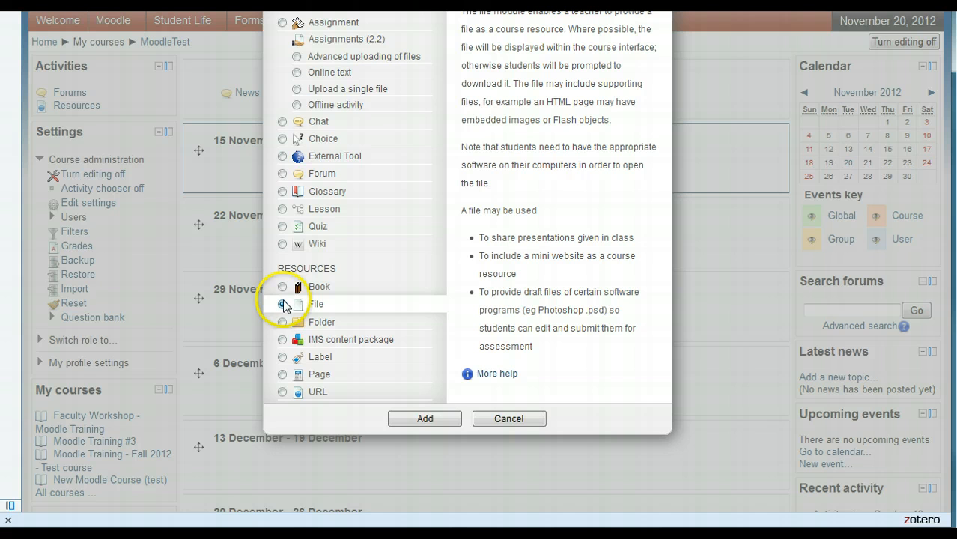
pyautogui.click(417, 420)
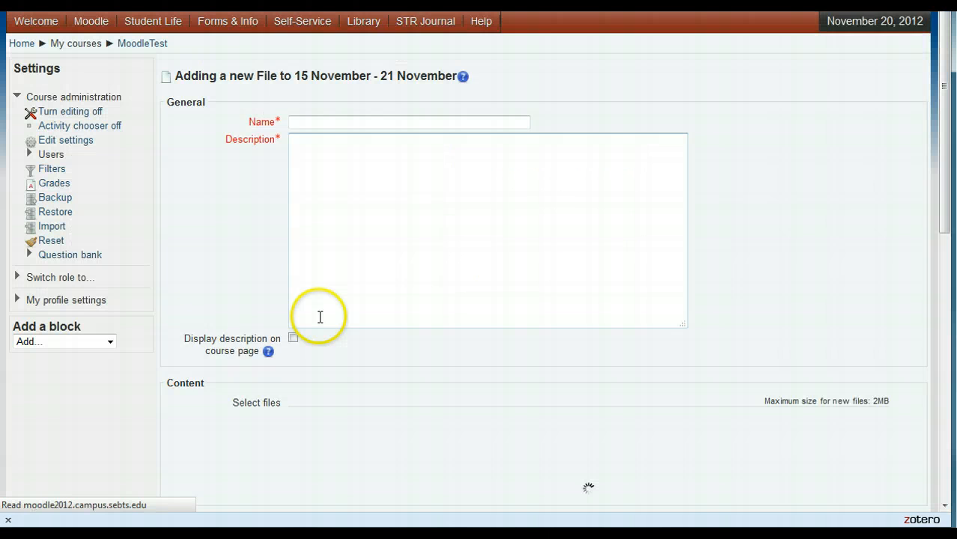
pyautogui.click(316, 122)
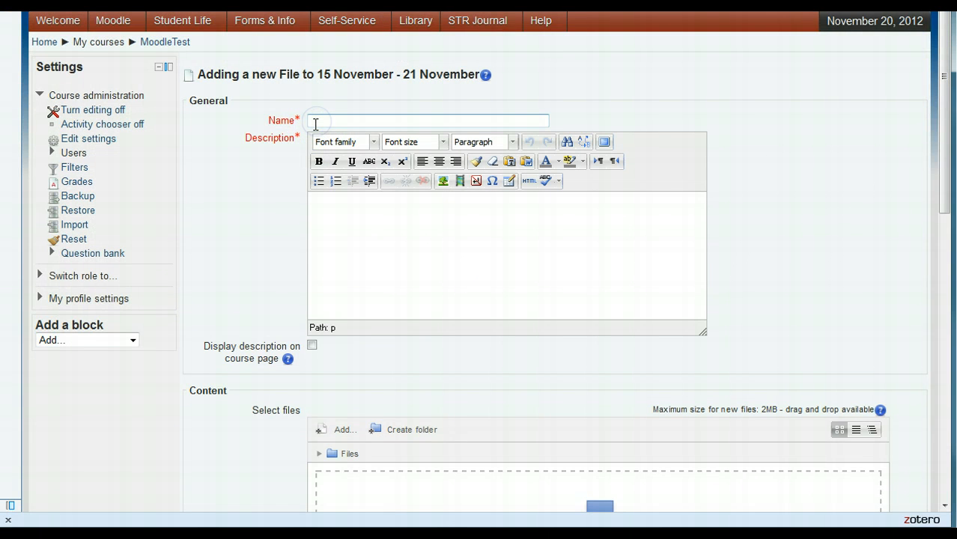
pyautogui.write('Test')
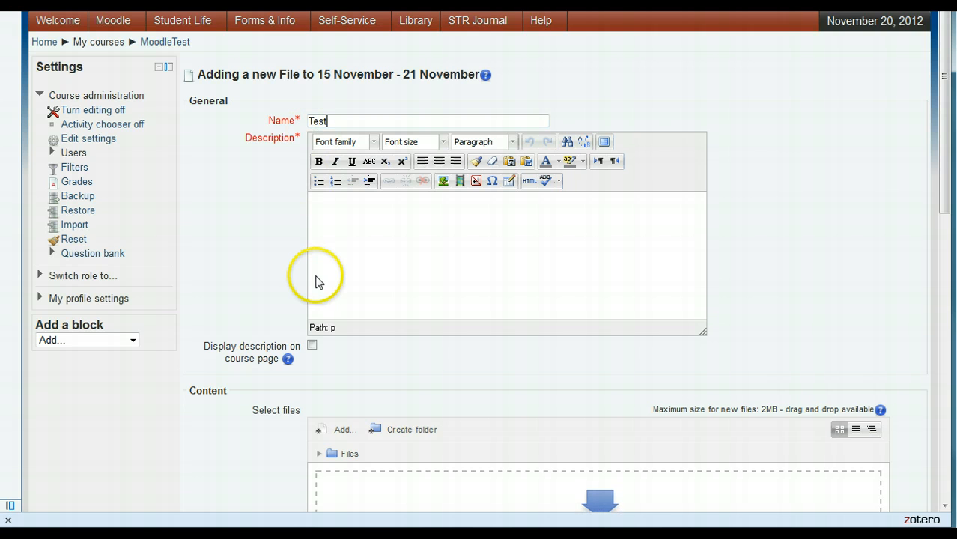
# Step: Upload Syllabus-XYZ.pdf from the Course XYZ folder into the new resource's files
pyautogui.scroll(-4, 317, 282)
pyautogui.click(345, 258)
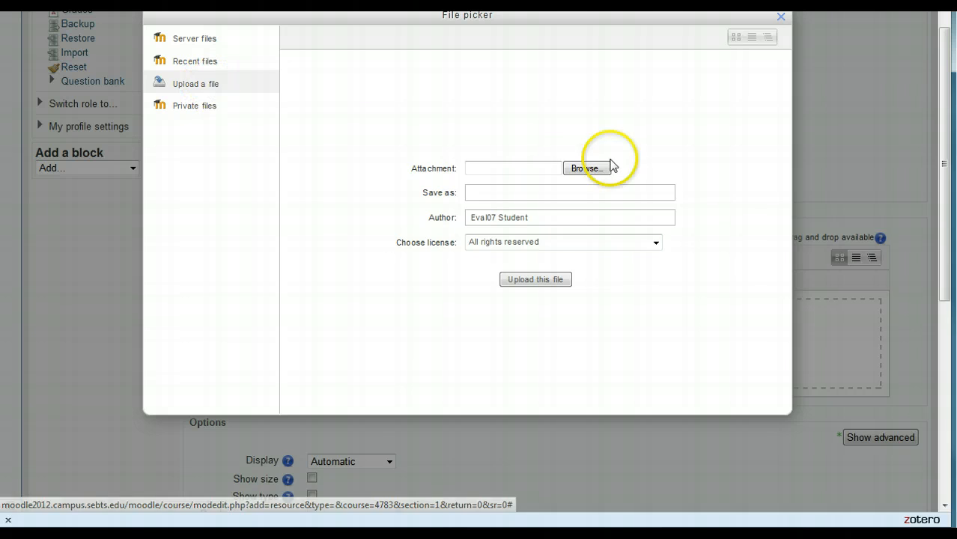
pyautogui.click(588, 172)
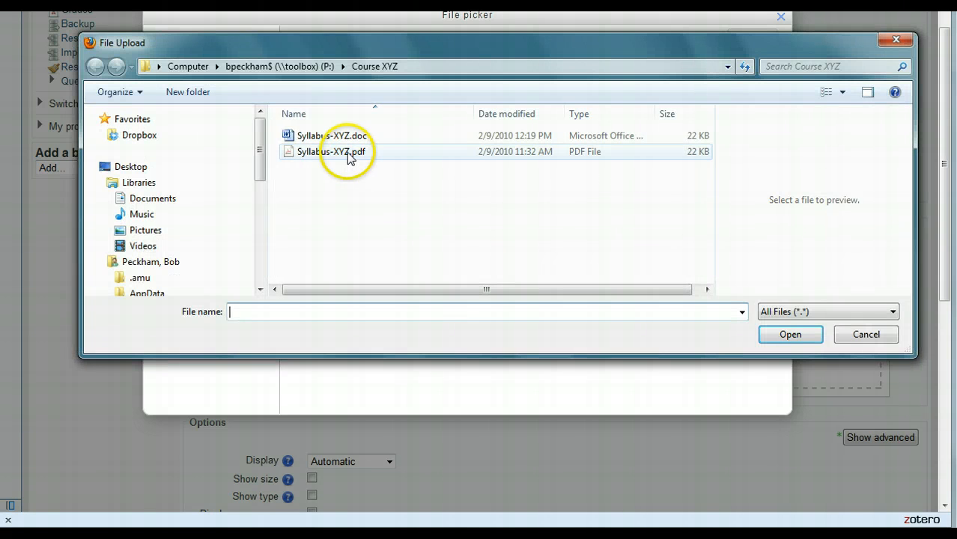
pyautogui.click(347, 152)
pyautogui.click(787, 335)
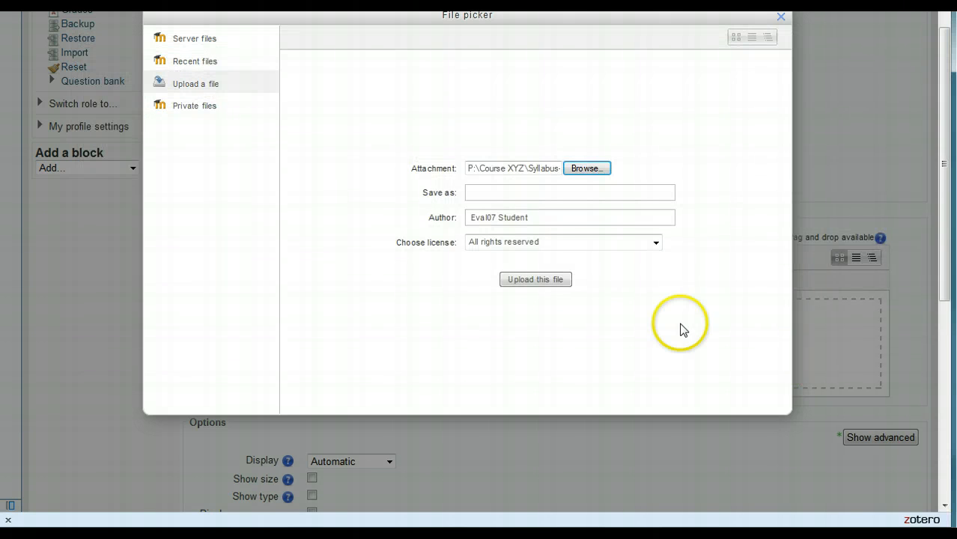
pyautogui.click(549, 282)
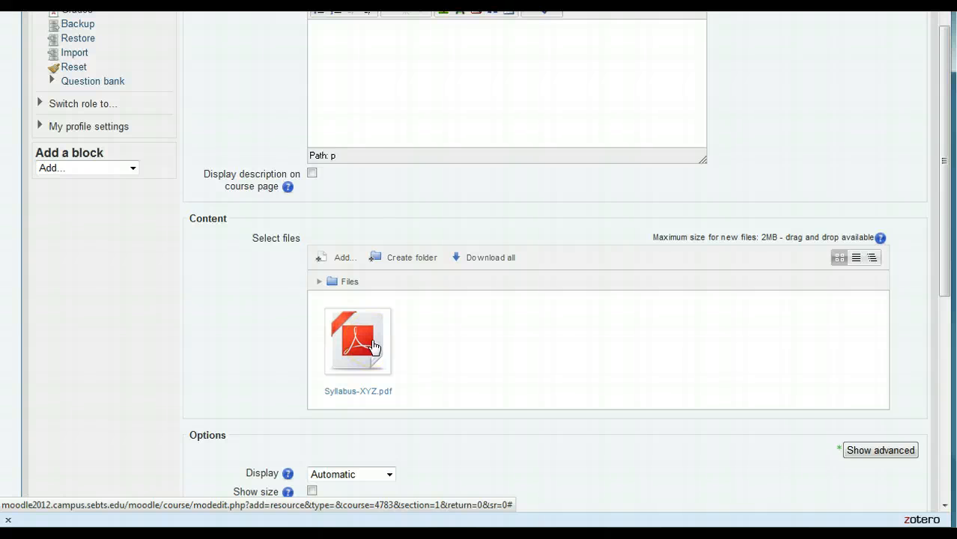
# Step: Delete the uploaded Syllabus-XYZ.pdf from the new resource's files
pyautogui.click(373, 347)
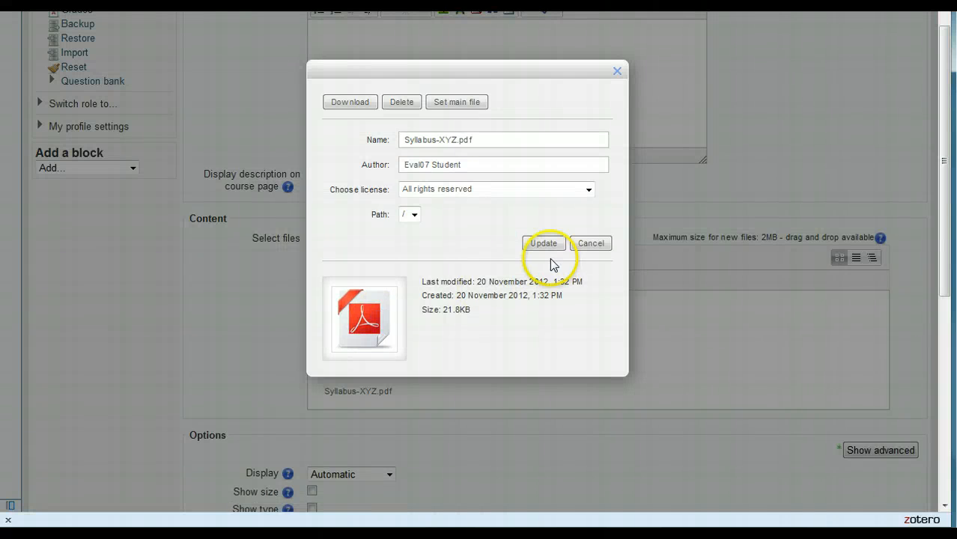
pyautogui.click(402, 101)
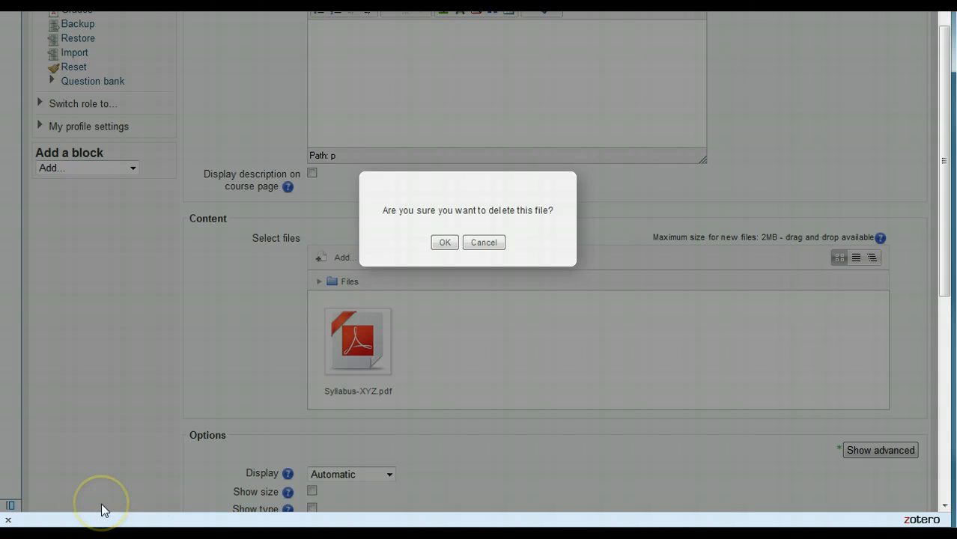
pyautogui.click(444, 242)
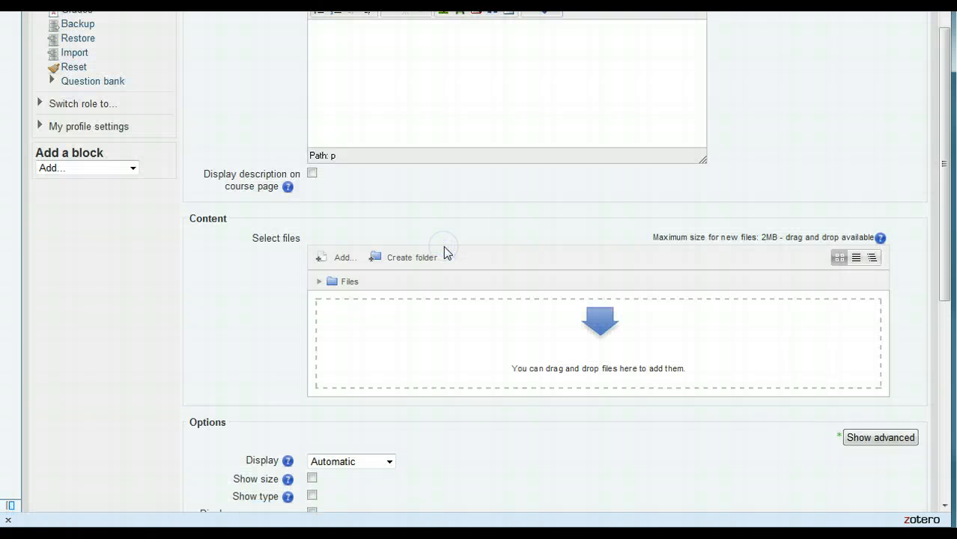
# Step: Add Syllabus-XYZ.doc from the Course XYZ folder window to the new resource's files and close the form
pyautogui.hotkey('alt', 'Tab')
pyautogui.moveTo(409, 149); pyautogui.dragTo(384, 367)
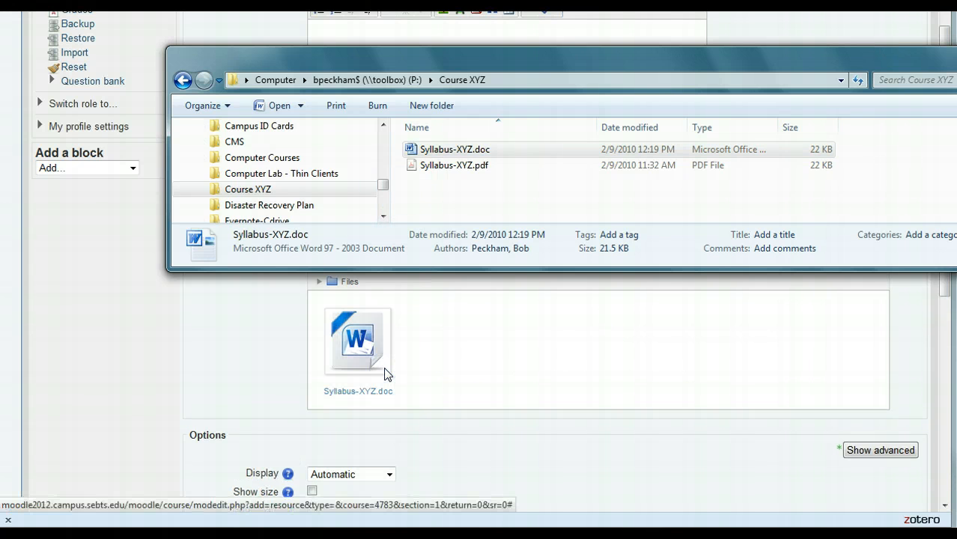
pyautogui.click(386, 374)
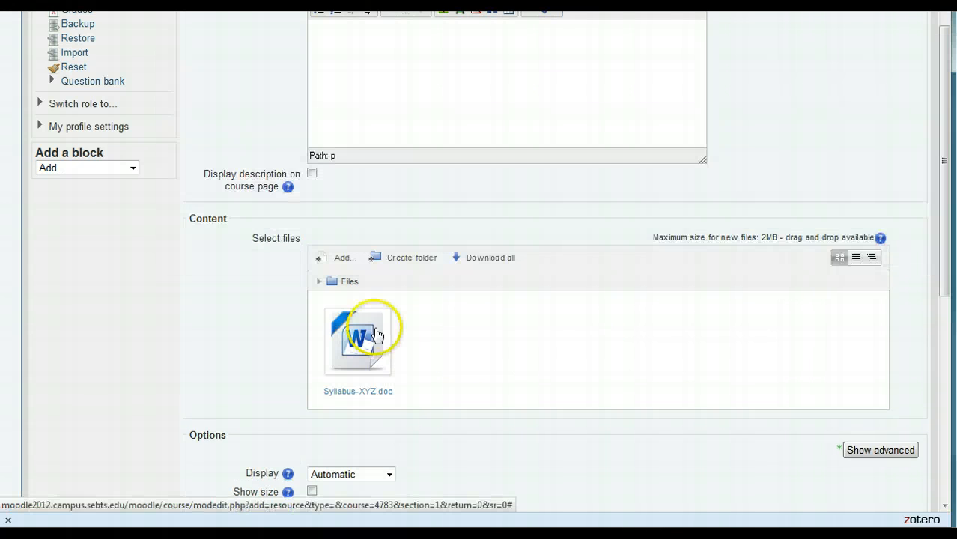
pyautogui.scroll(-9, 386, 341)
pyautogui.click(468, 422)
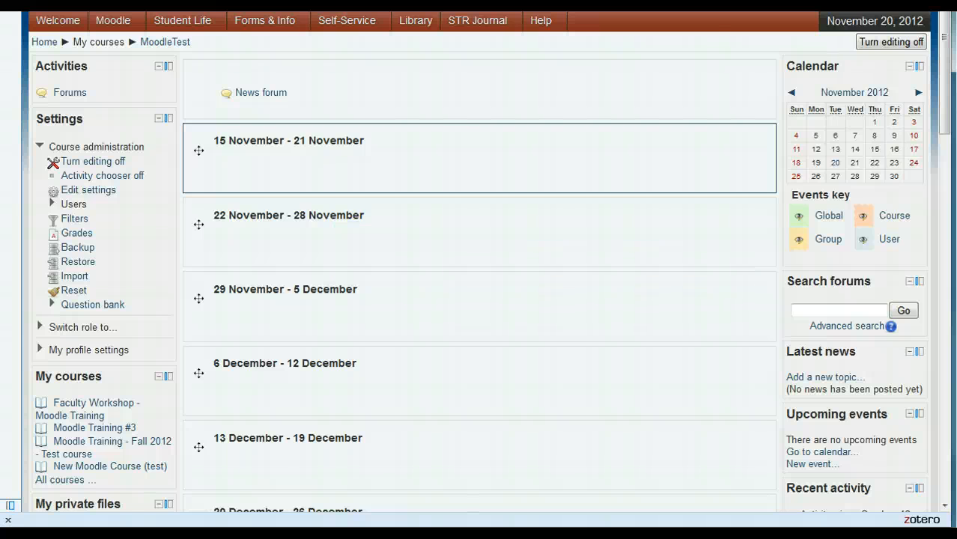
# Step: Add Syllabus-XYZ.doc and Syllabus-XYZ.pdf together from the Course XYZ folder window directly to the 29 November - 5 December section, then minimize the folder window
pyautogui.click(65, 536)
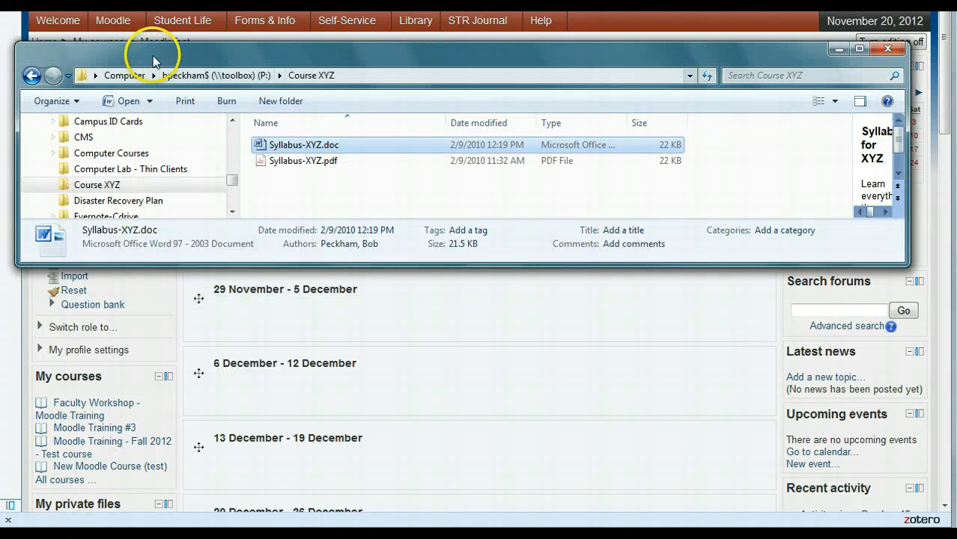
pyautogui.moveTo(153, 44); pyautogui.dragTo(184, 27)
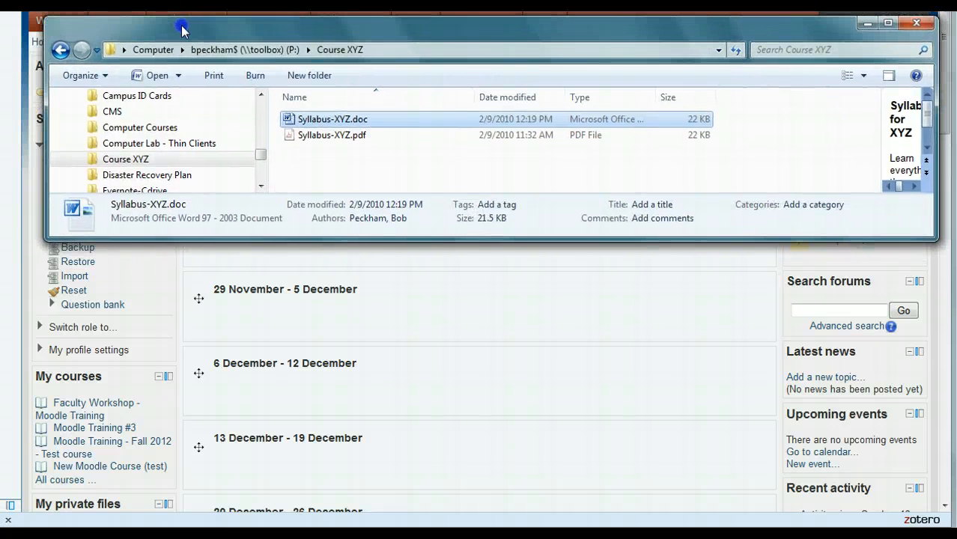
pyautogui.click(314, 123)
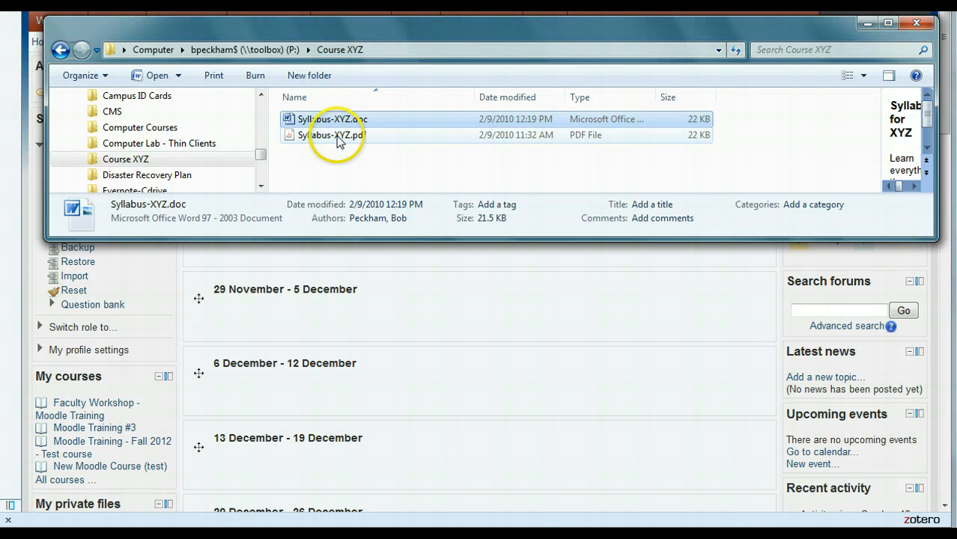
pyautogui.click(338, 134)
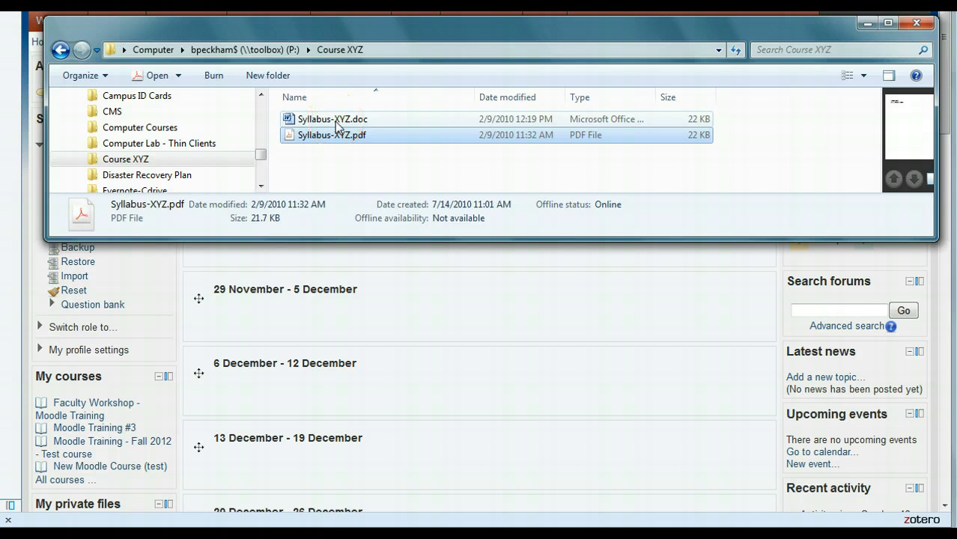
pyautogui.keyDown('ctrl'); pyautogui.click(334, 123); pyautogui.keyUp('ctrl')
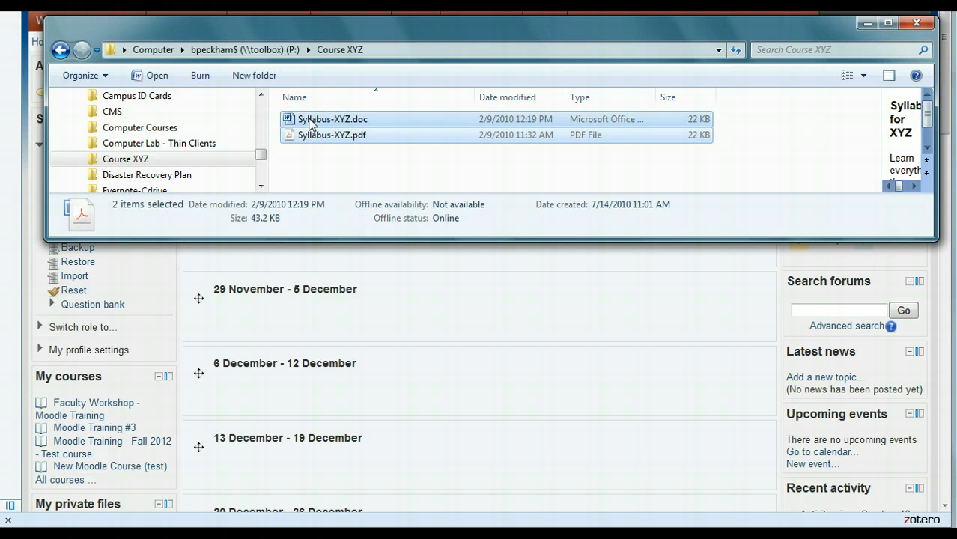
pyautogui.moveTo(309, 119); pyautogui.dragTo(309, 119)
pyautogui.moveTo(309, 119); pyautogui.dragTo(425, 317)
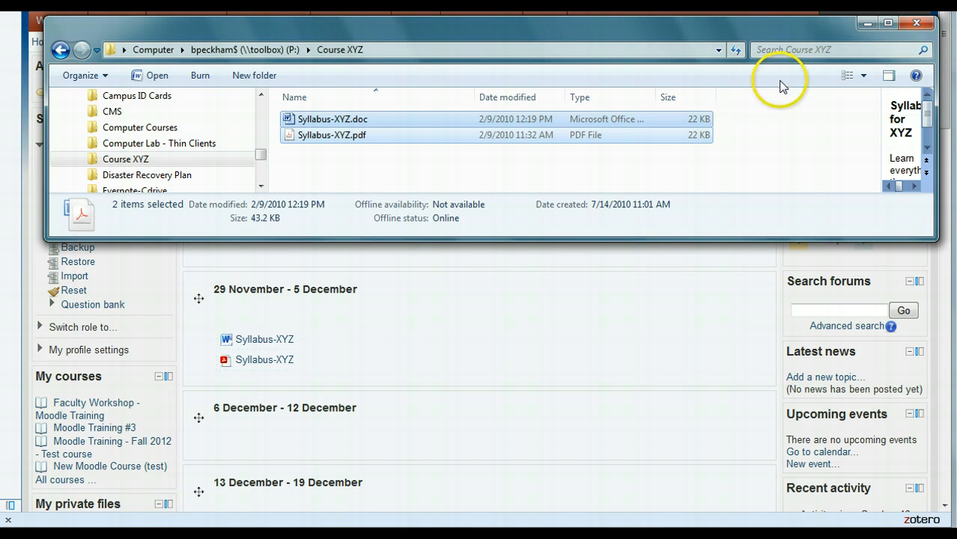
pyautogui.click(867, 23)
# Step: Try to append "- PDF" to the title of the Syllabus-XYZ PDF in the 29 November - 5 December section
pyautogui.moveTo(310, 364)
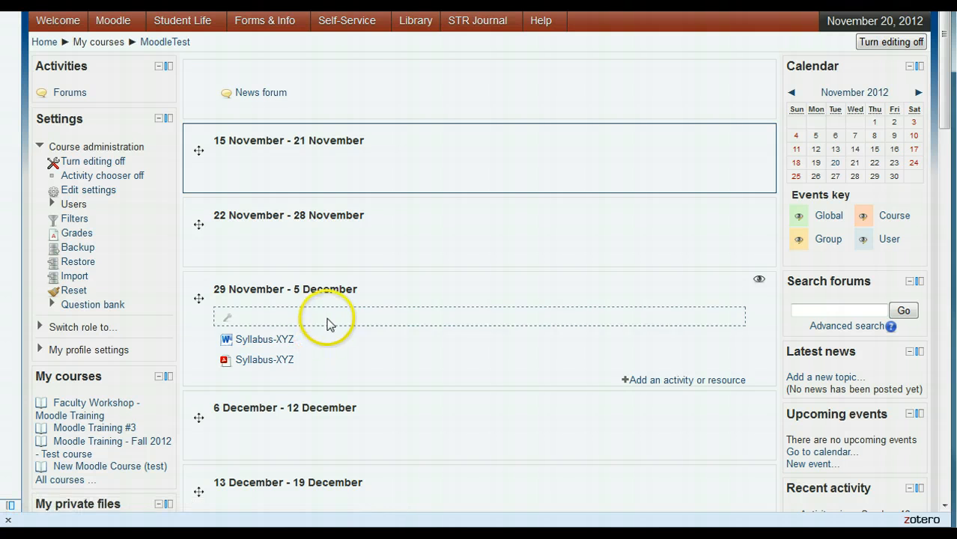
pyautogui.moveTo(301, 339)
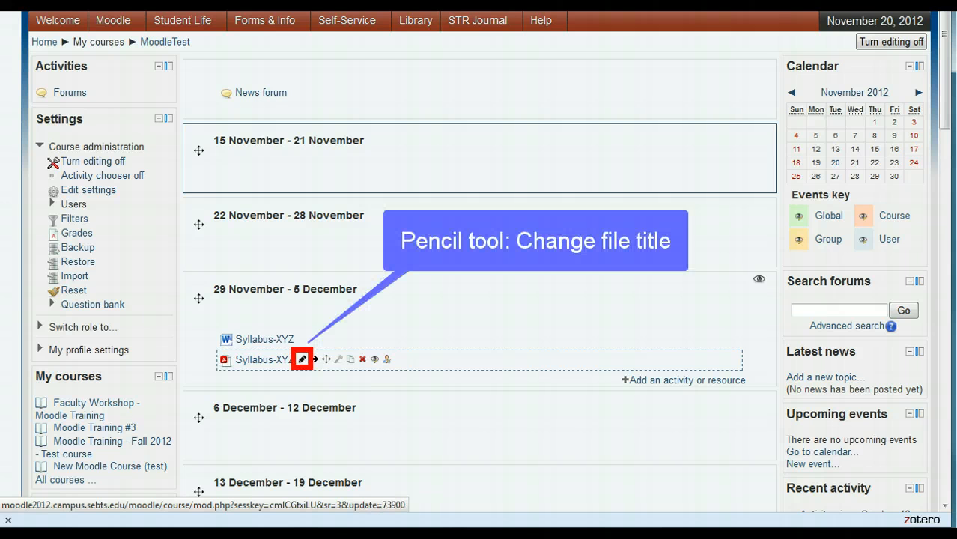
pyautogui.click(302, 359)
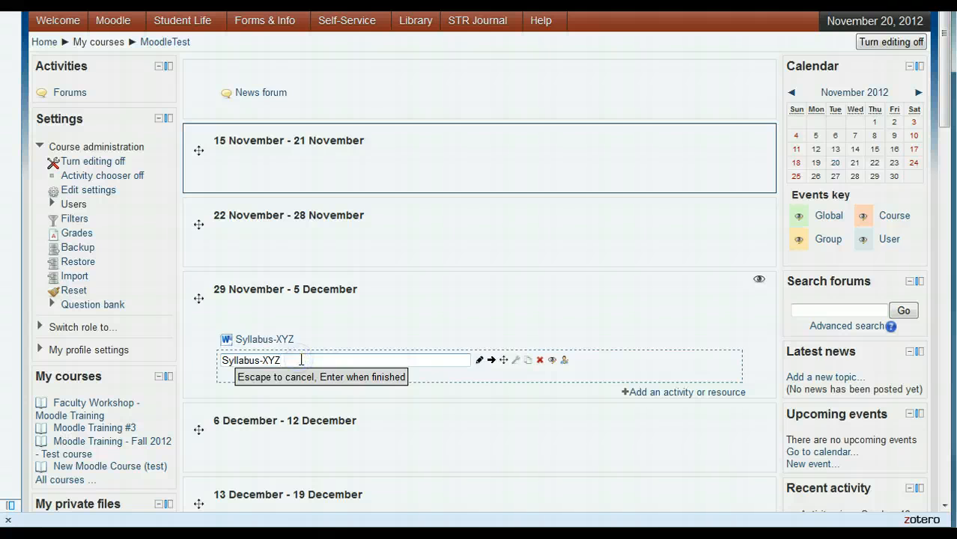
pyautogui.write('- PDF')
pyautogui.press('Escape')
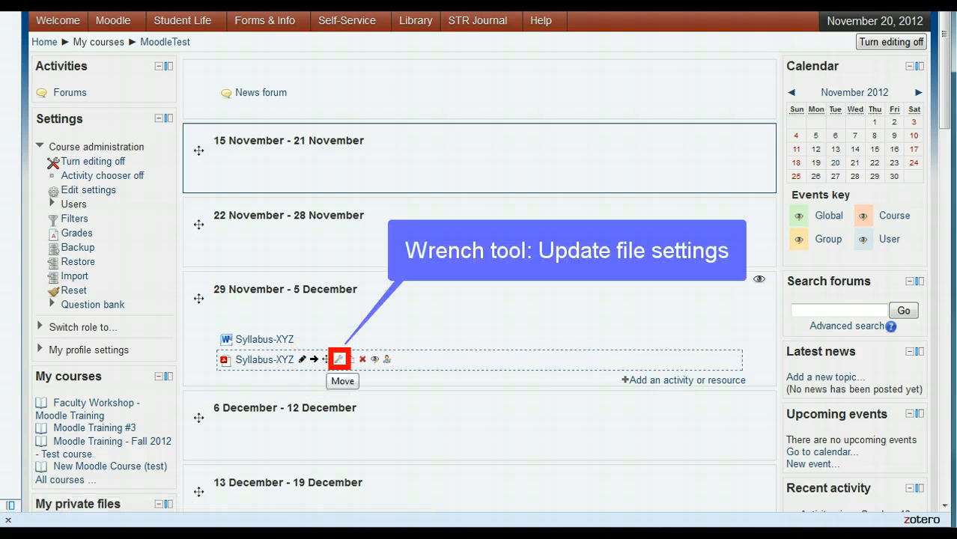
# Step: Review the settings of the Syllabus-XYZ PDF resource down to its access restrictions and leave them without saving
pyautogui.click(339, 360)
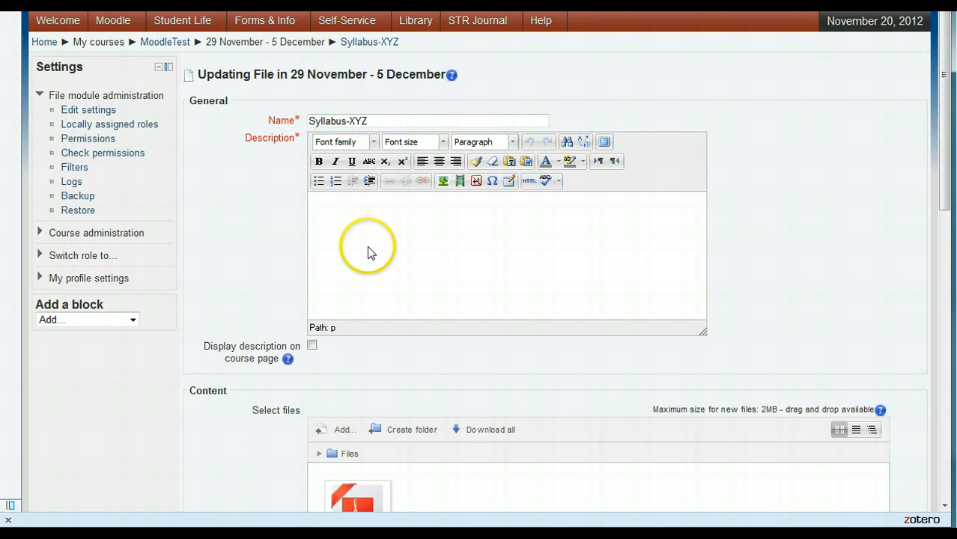
pyautogui.scroll(-5, 367, 254)
pyautogui.scroll(-11, 367, 259)
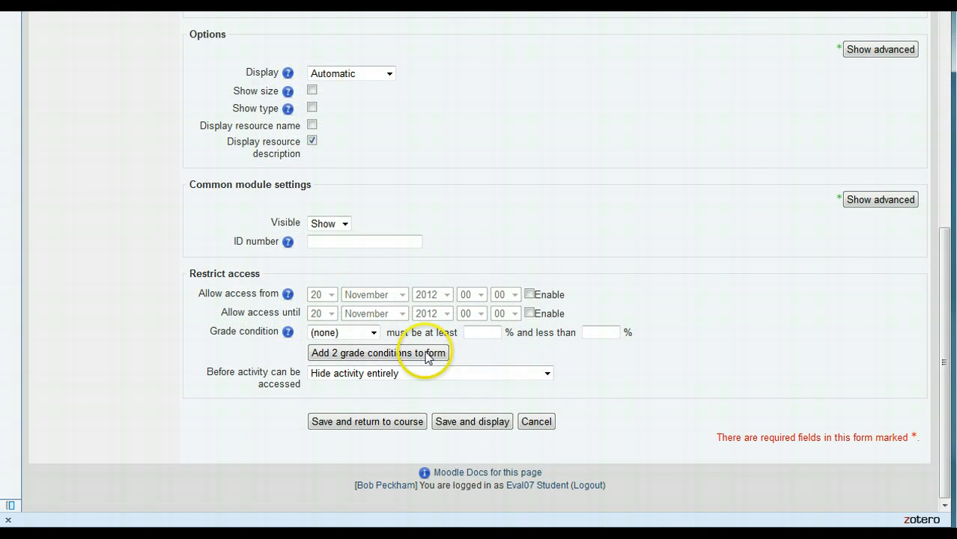
pyautogui.click(528, 424)
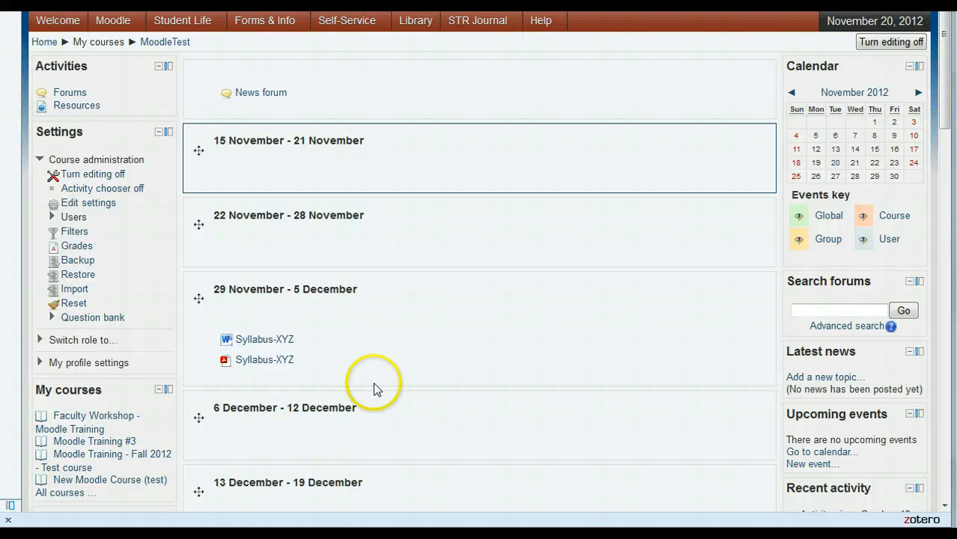
# Step: Open the private files manager from the course page and show the Private files source in the file picker
pyautogui.moveTo(647, 177)
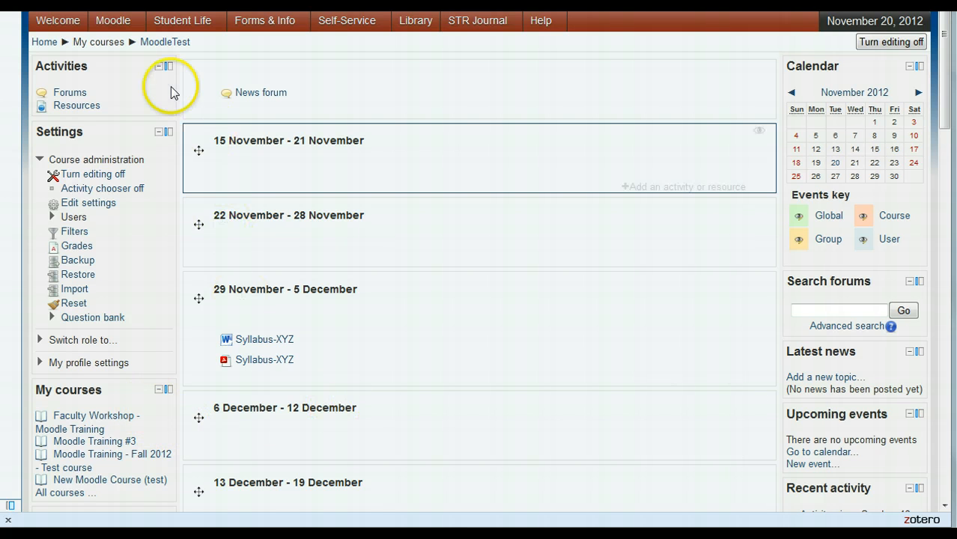
pyautogui.click(512, 449)
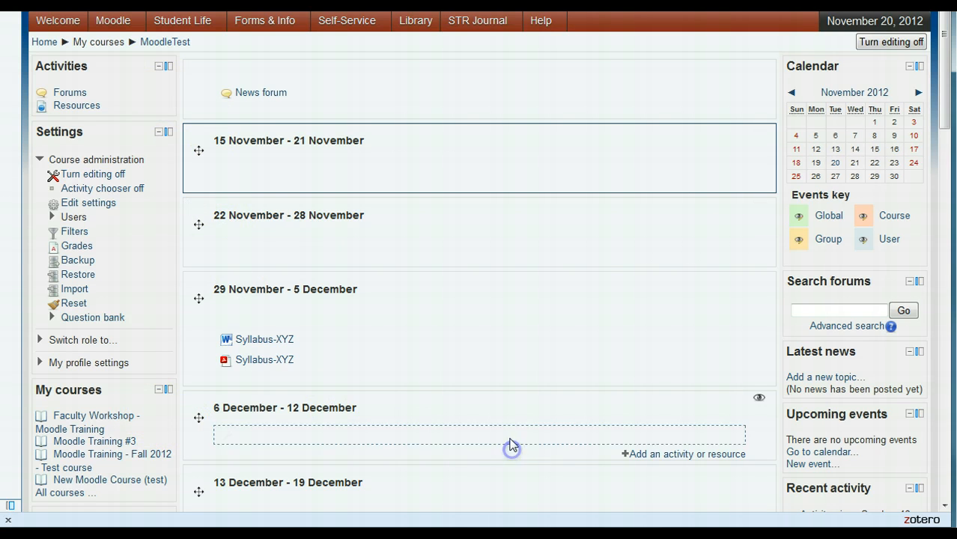
pyautogui.scroll(-5, 512, 447)
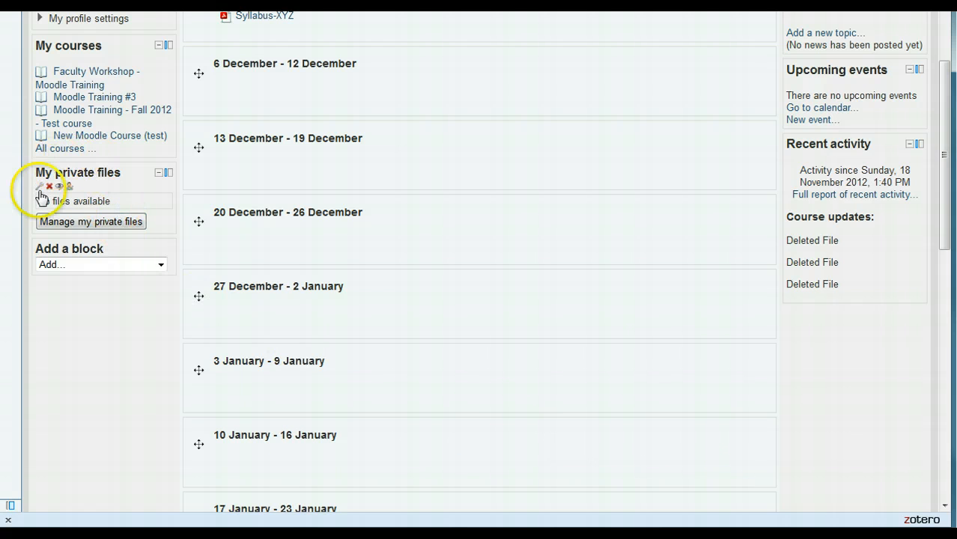
pyautogui.click(108, 223)
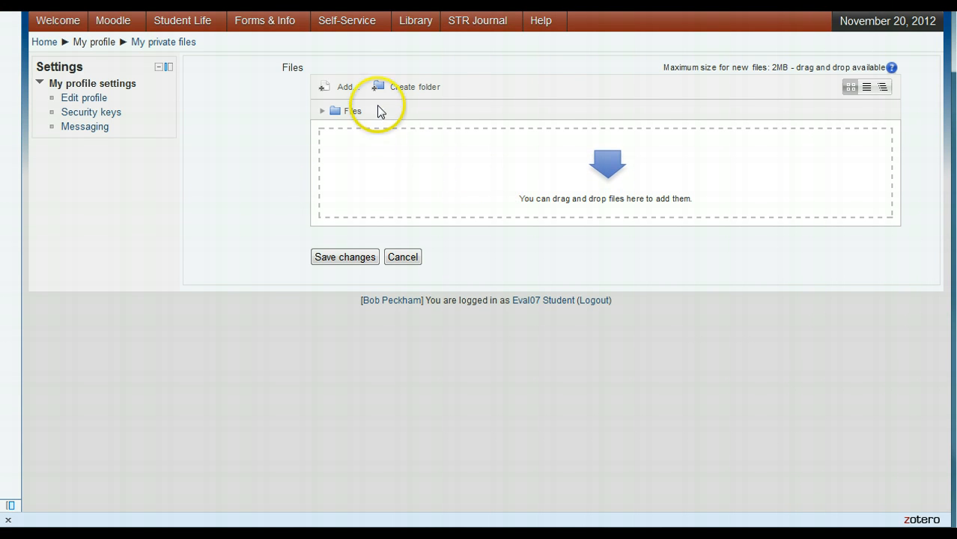
pyautogui.click(348, 89)
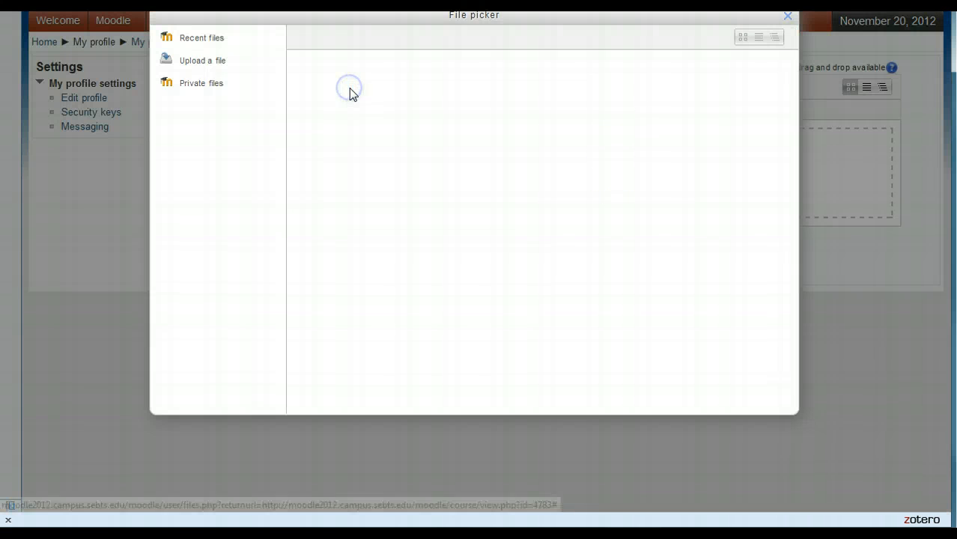
pyautogui.click(213, 83)
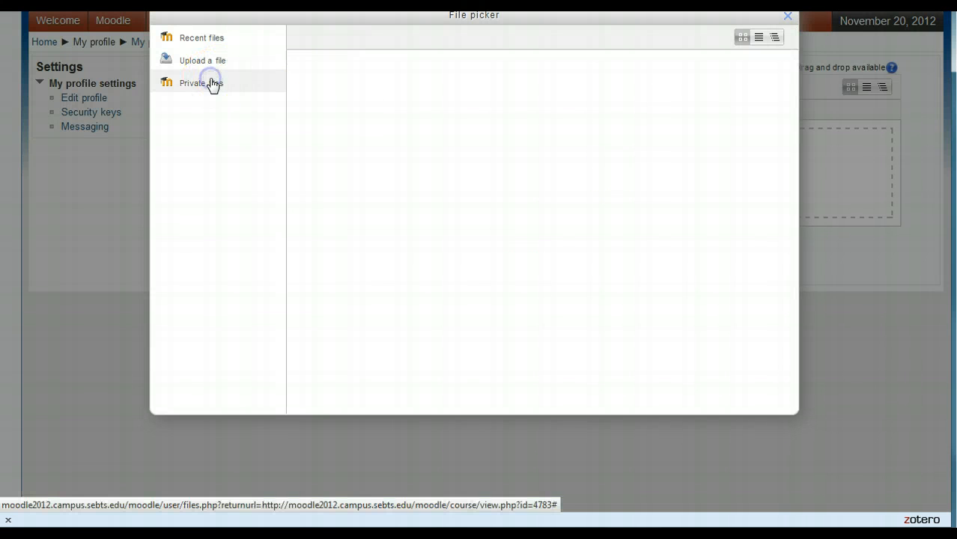
pyautogui.click(788, 16)
pyautogui.click(427, 87)
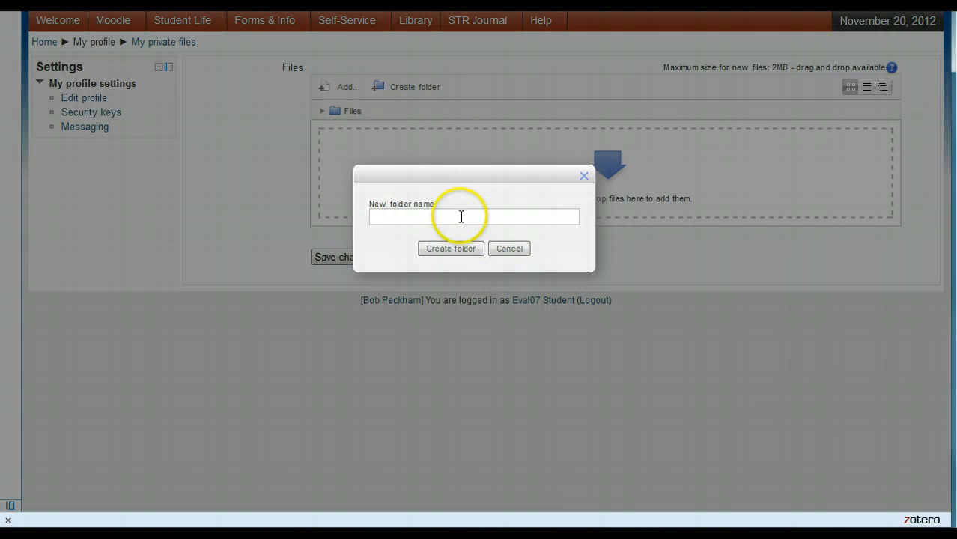
pyautogui.click(510, 248)
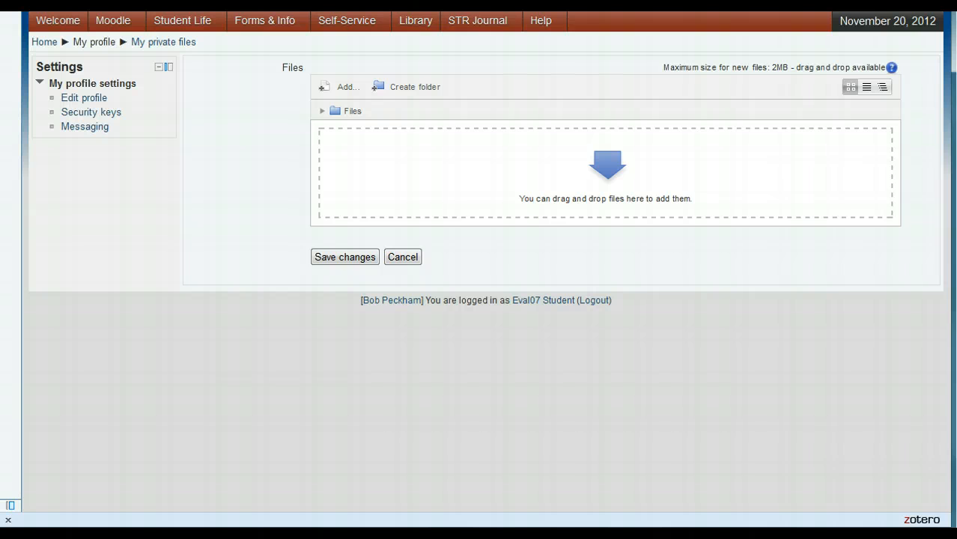
# Step: Add Syllabus-XYZ.doc from the Course XYZ folder window to the private files, minimize the folder window and save the changes
pyautogui.moveTo(286, 0); pyautogui.dragTo(279, 267)
pyautogui.click(311, 364)
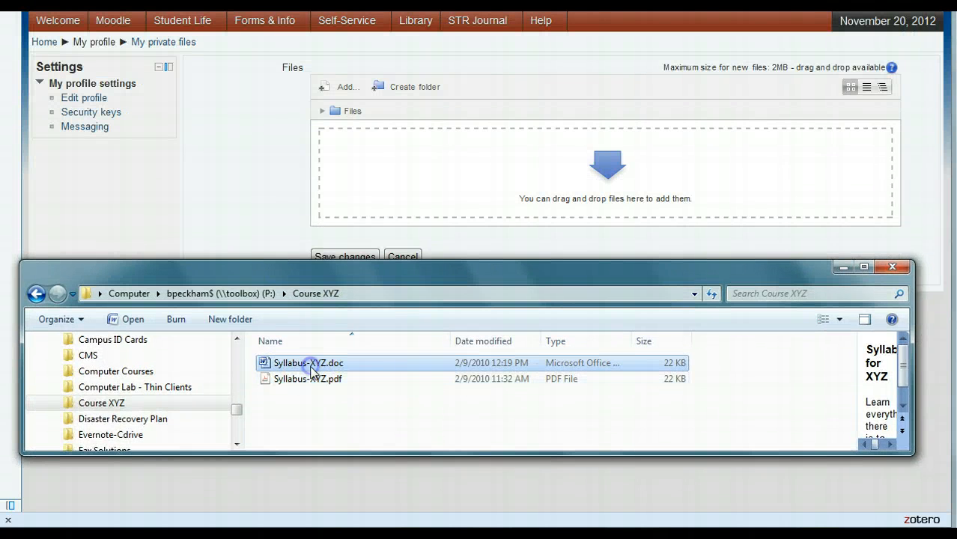
pyautogui.moveTo(310, 367); pyautogui.dragTo(389, 218)
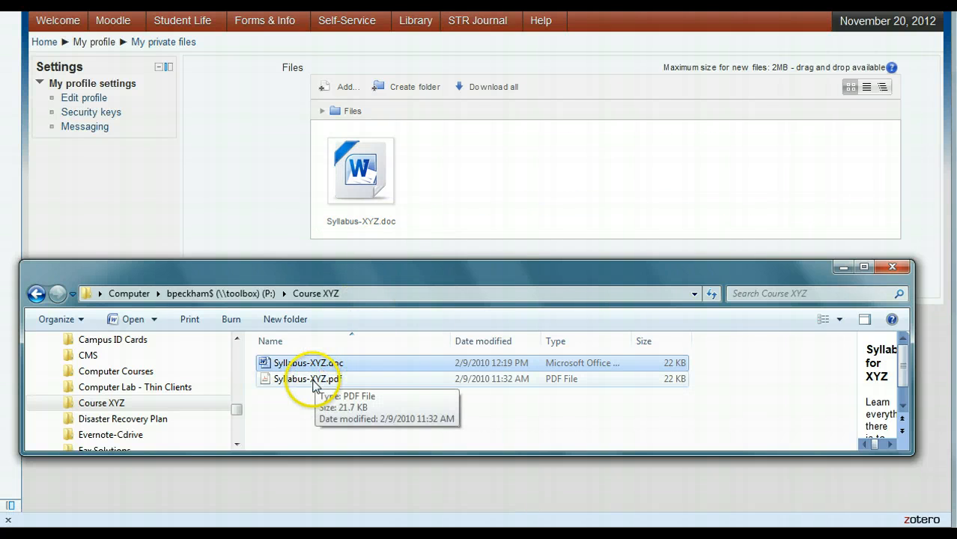
pyautogui.click(844, 267)
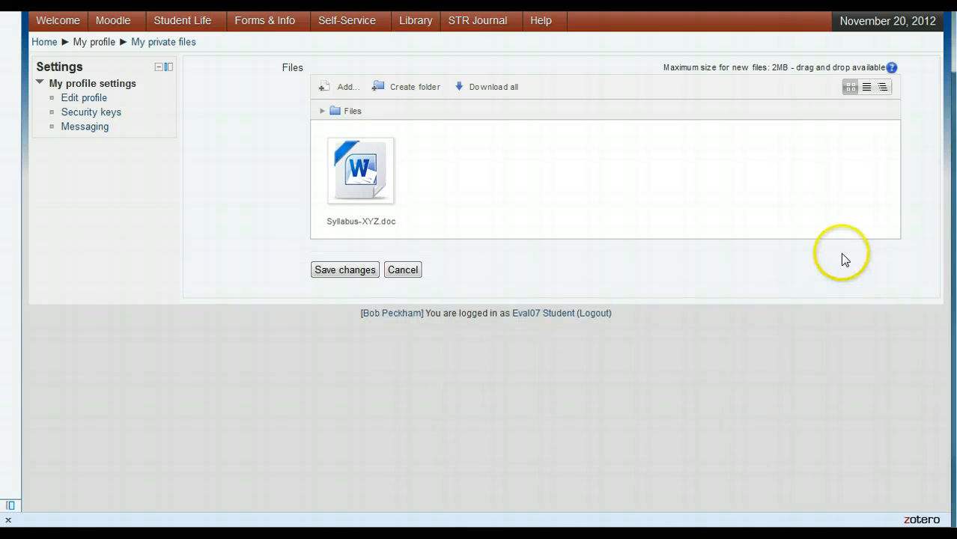
pyautogui.click(335, 272)
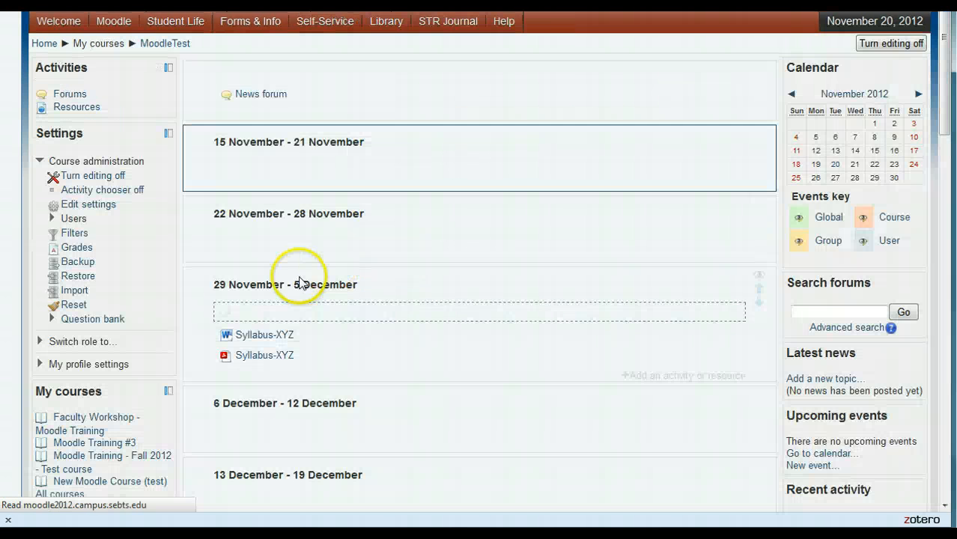
# Step: Start adding a new File resource to the 29 November - 5 December section of the course
pyautogui.scroll(-10, 138, 338)
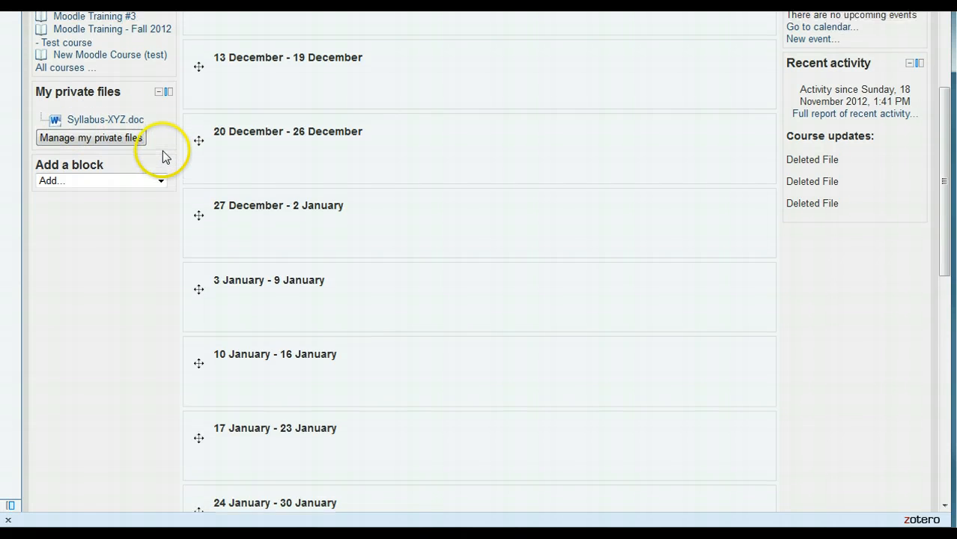
pyautogui.scroll(3, 165, 150)
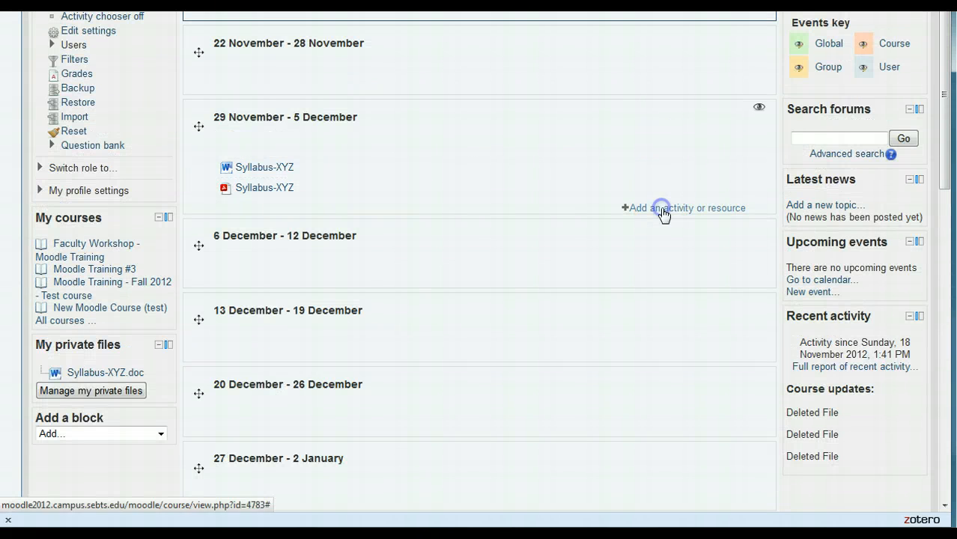
pyautogui.click(662, 208)
pyautogui.click(316, 304)
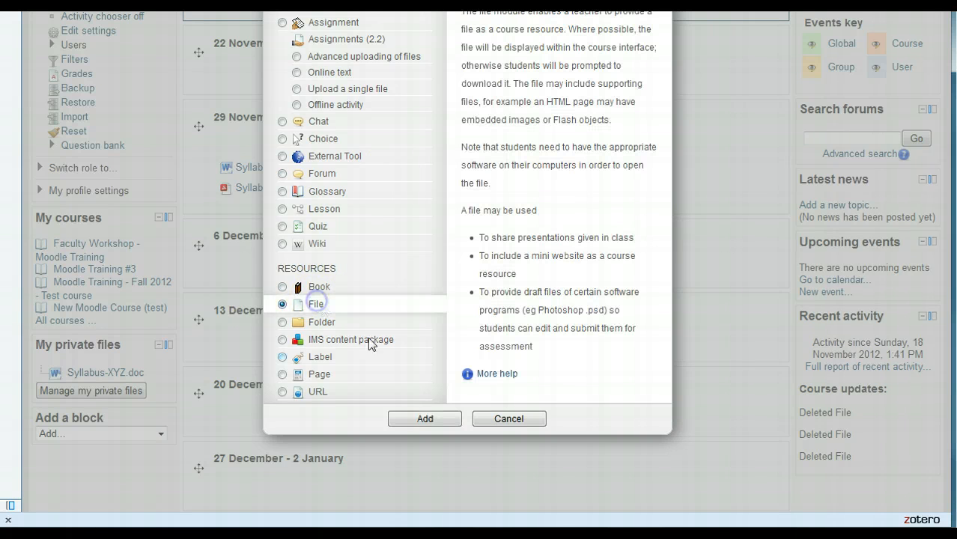
pyautogui.click(427, 419)
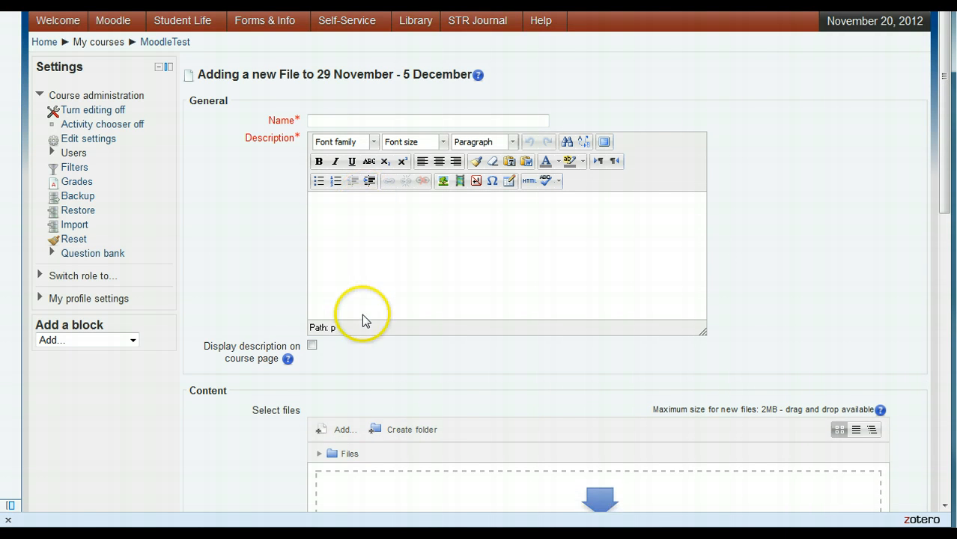
# Step: Open the file picker for the new File resource's content and show the Private files source
pyautogui.scroll(-4, 358, 329)
pyautogui.click(341, 258)
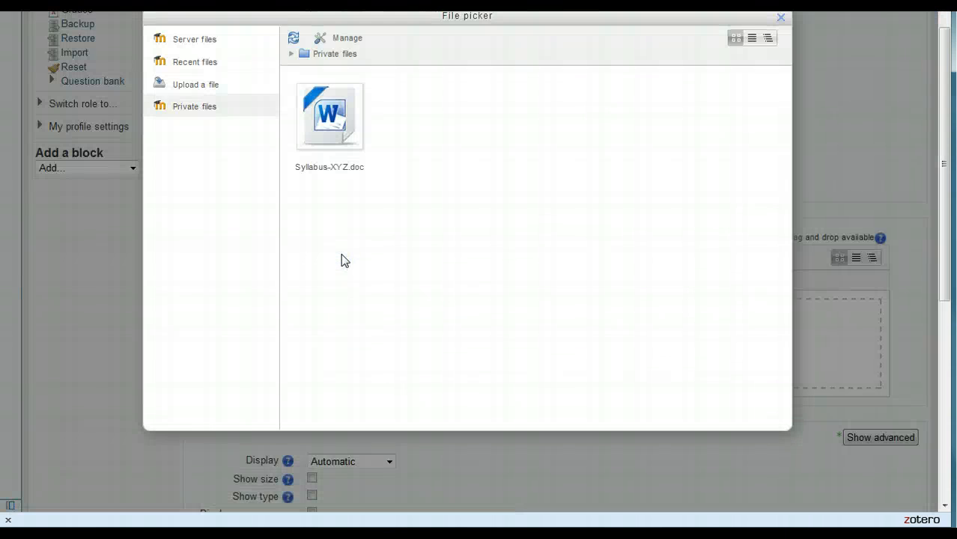
pyautogui.click(207, 88)
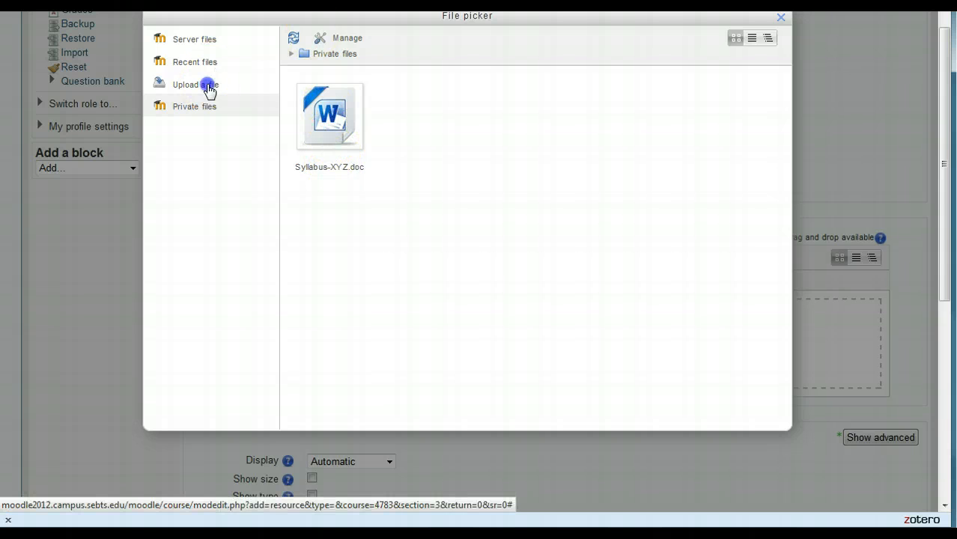
pyautogui.click(207, 109)
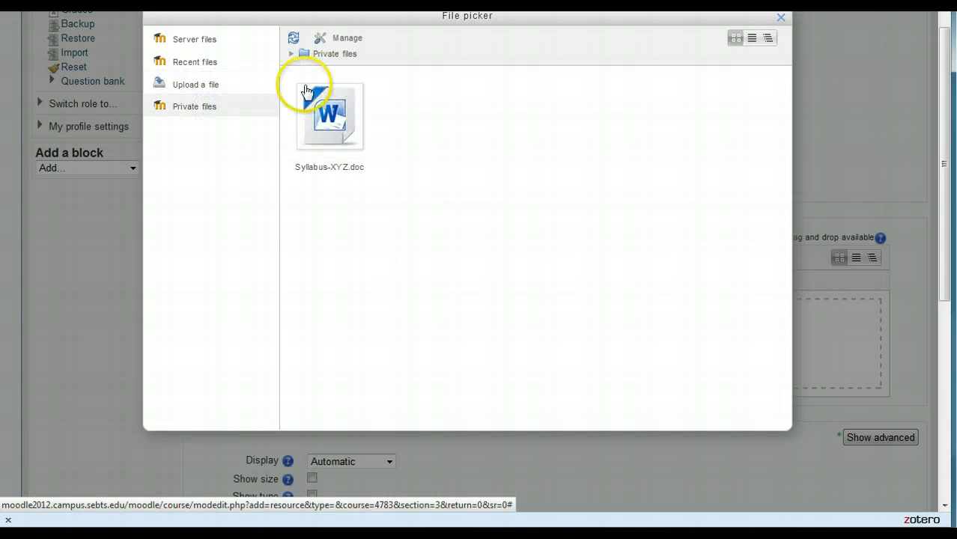